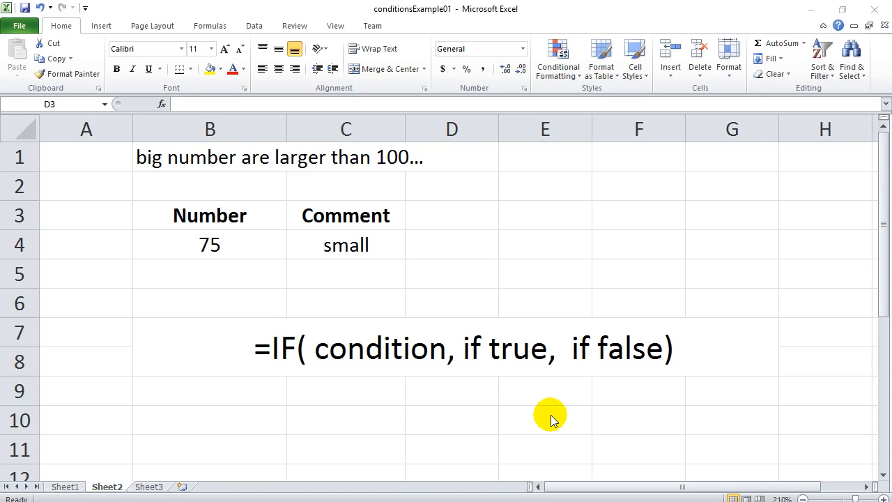
# - Change B4 from 75 to 222 and inspect the IF formula in C4
pyautogui.click(352, 247)
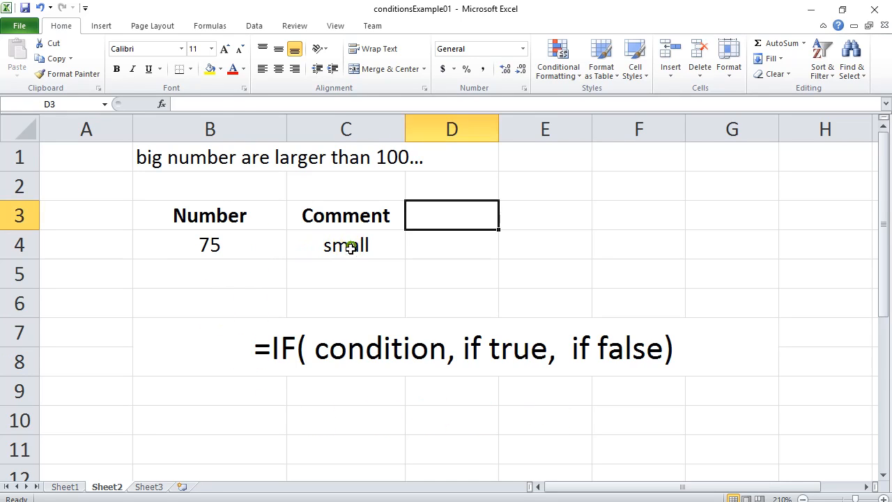
pyautogui.click(352, 248)
pyautogui.doubleClick(230, 253)
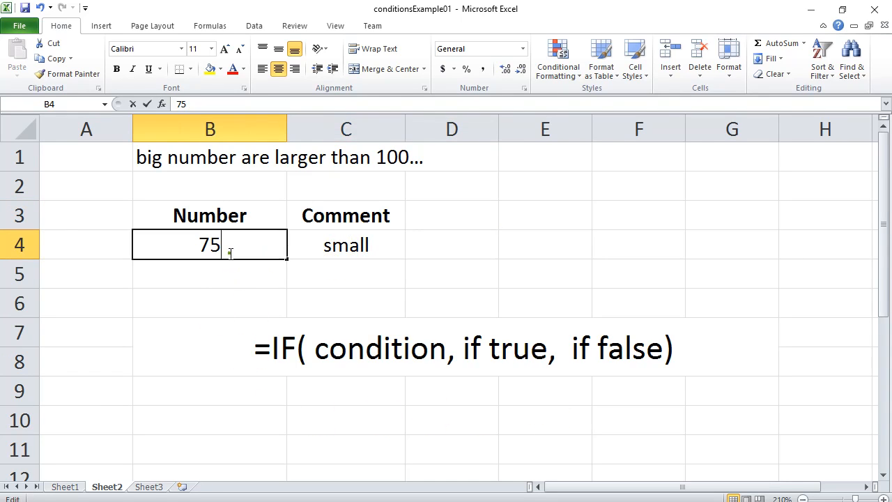
pyautogui.doubleClick(224, 246)
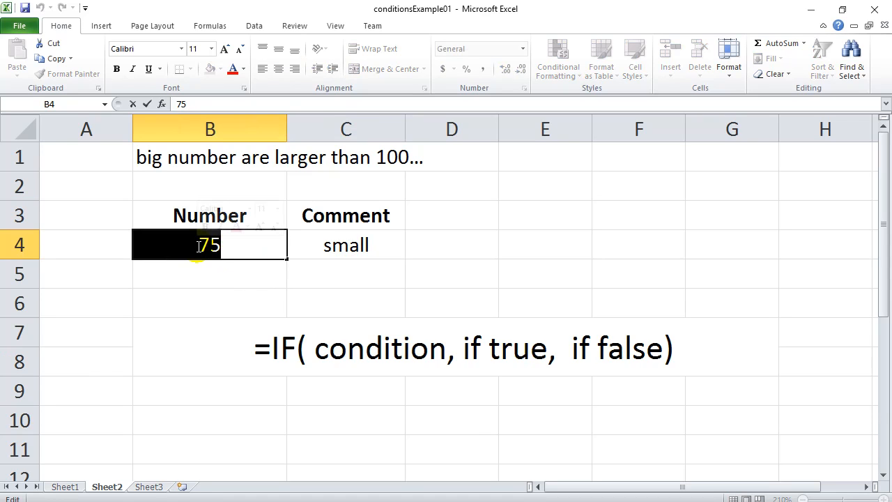
pyautogui.write('222')
pyautogui.press('Return')
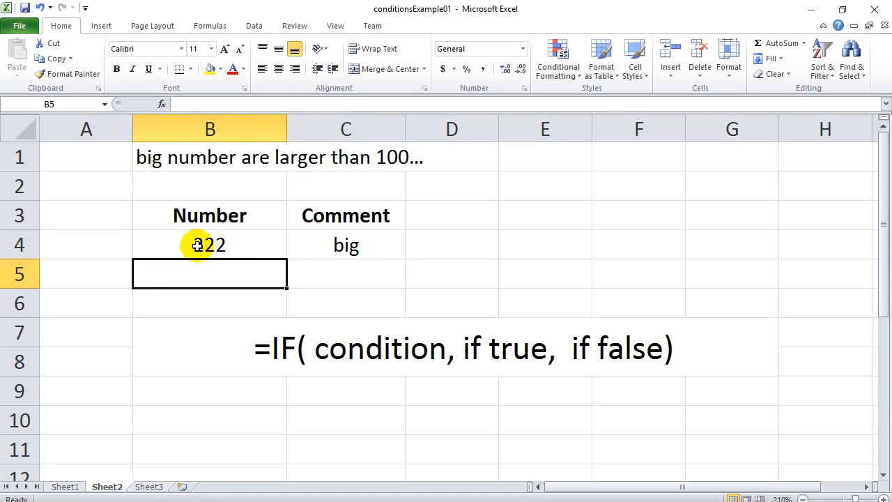
pyautogui.click(350, 248)
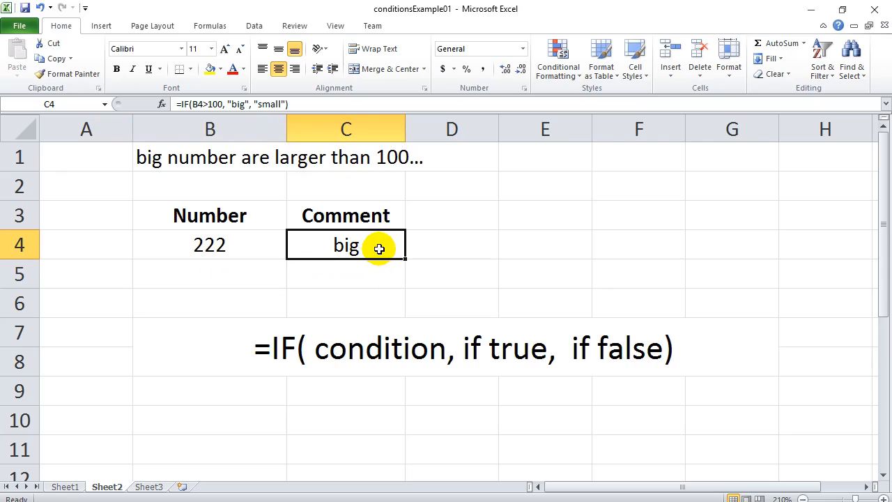
pyautogui.click(239, 250)
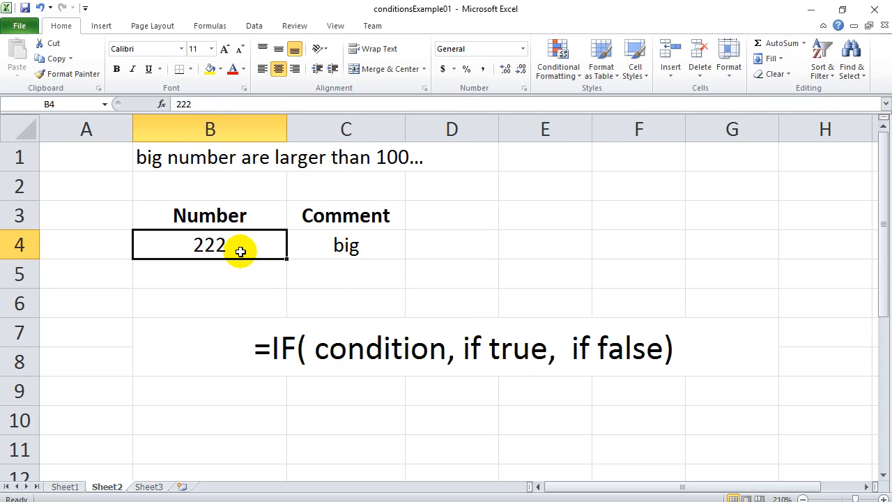
pyautogui.click(370, 248)
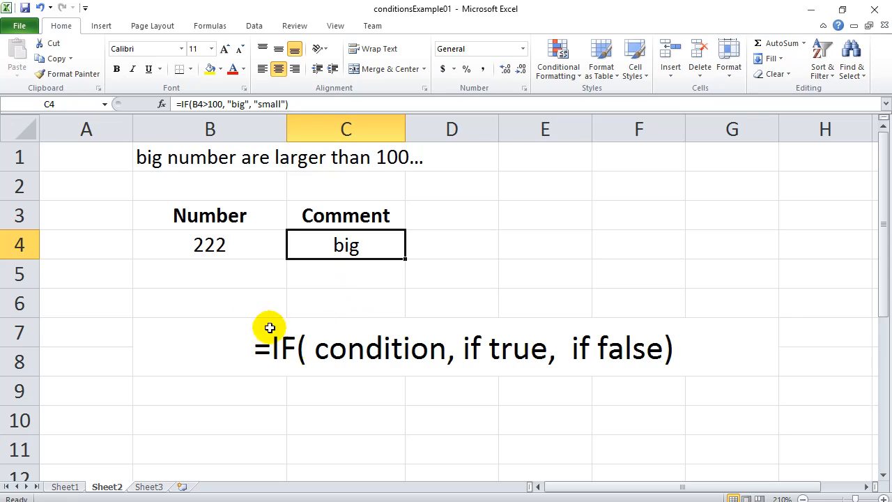
# - Replace B4's value 222 with 77 so the Comment updates
pyautogui.click(232, 239)
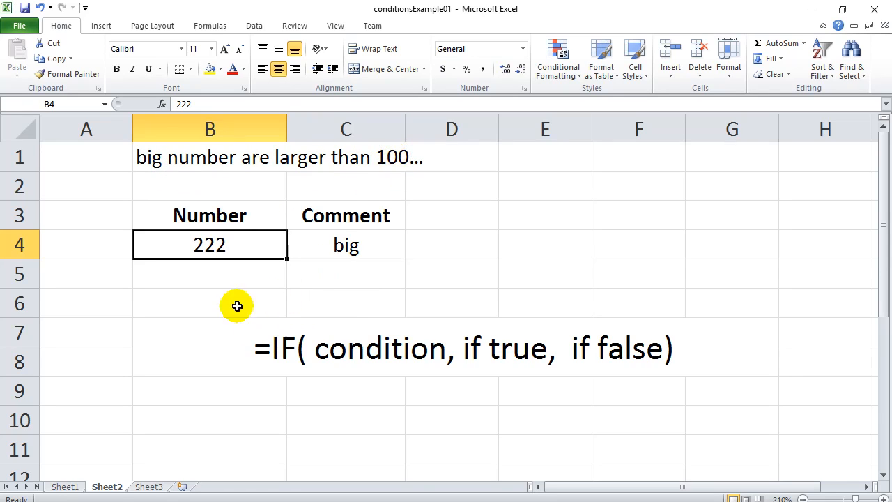
pyautogui.doubleClick(211, 248)
pyautogui.moveTo(212, 246); pyautogui.dragTo(279, 259)
pyautogui.write('77')
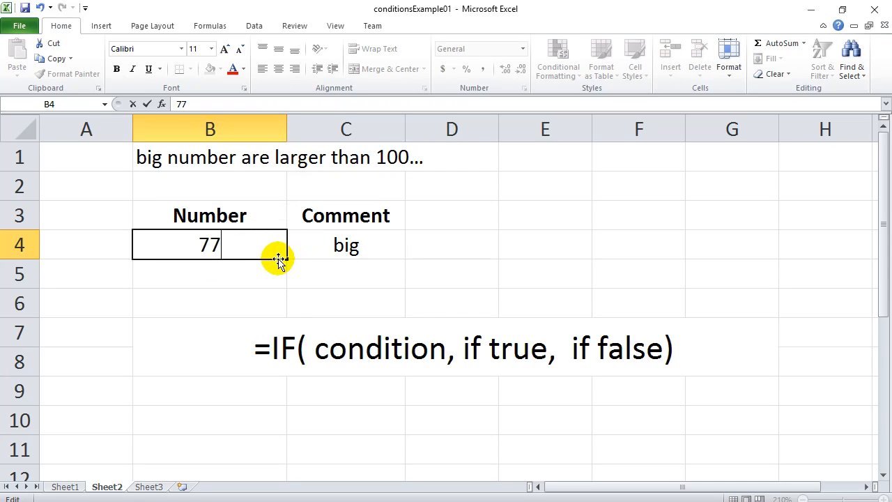
pyautogui.press('Return')
# - Set B4 to 100, leaving the Comment reading small
pyautogui.doubleClick(228, 250)
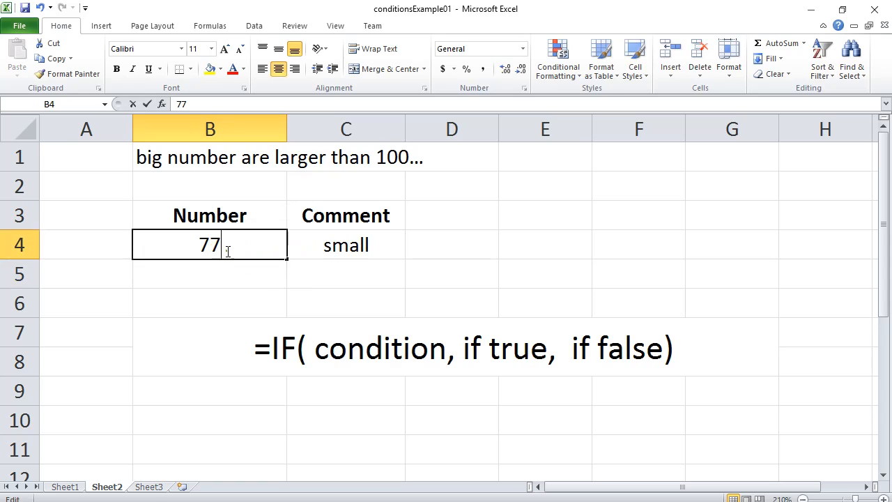
pyautogui.doubleClick(228, 250)
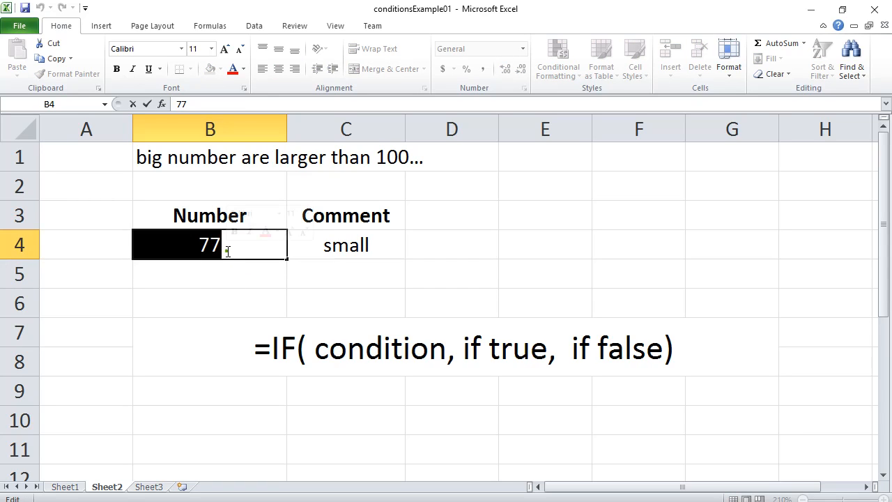
pyautogui.write('100')
pyautogui.press('Return')
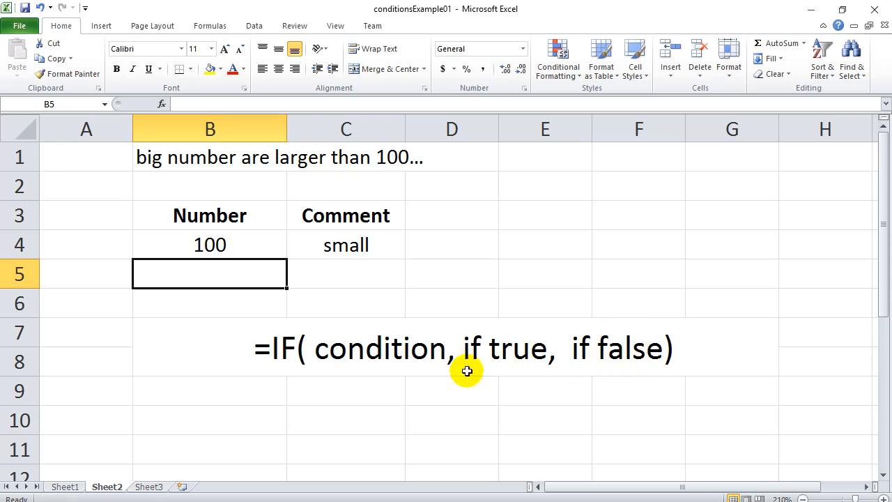
# - Review C4's IF formula without changing it, then go to Sheet1's Result column
pyautogui.doubleClick(349, 244)
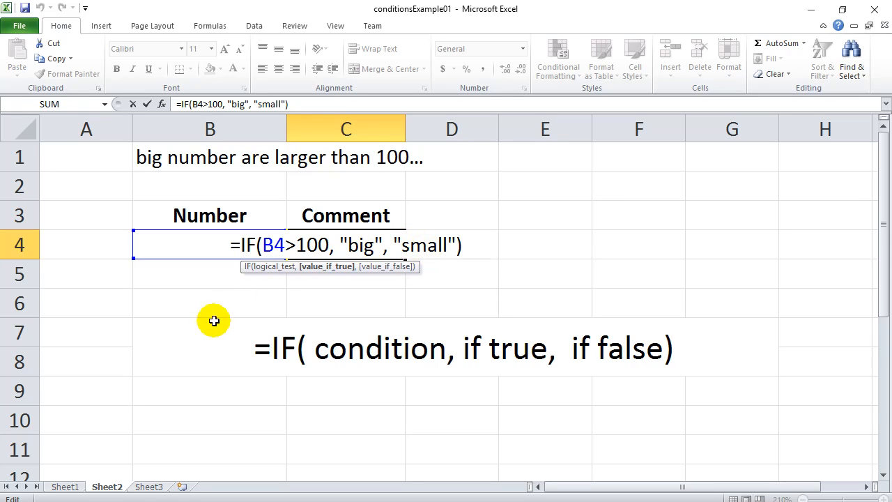
pyautogui.click(561, 239)
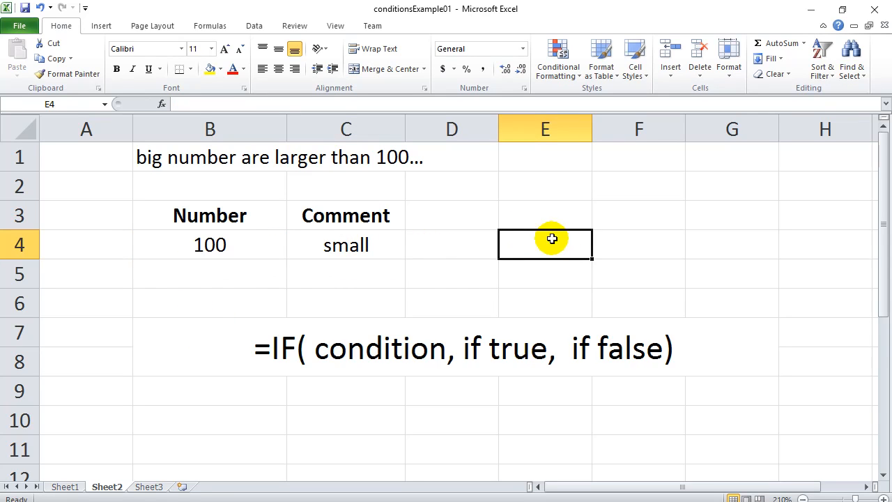
pyautogui.click(64, 486)
pyautogui.click(182, 263)
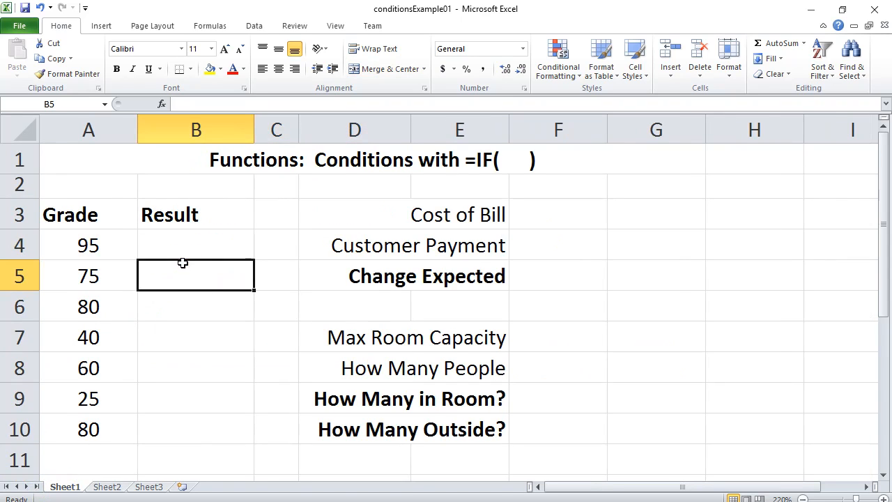
# - Begin an =if( formula in B4, next to grade 95
pyautogui.click(183, 244)
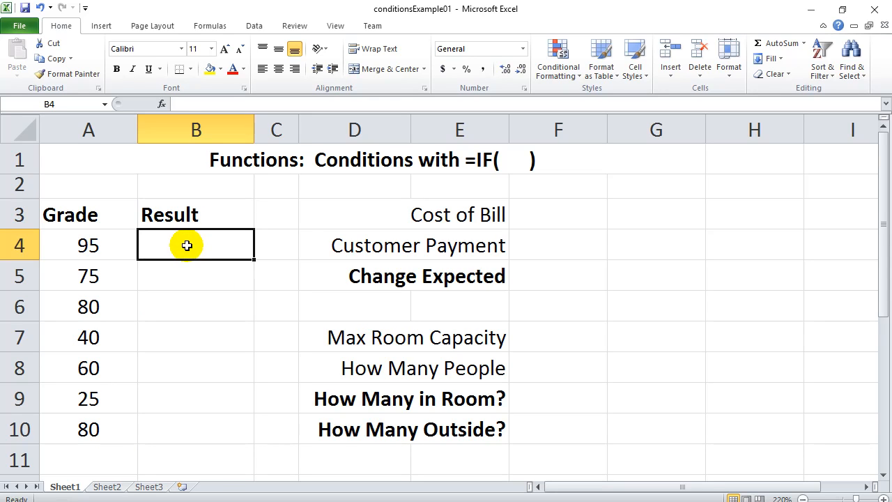
pyautogui.write('=if(')
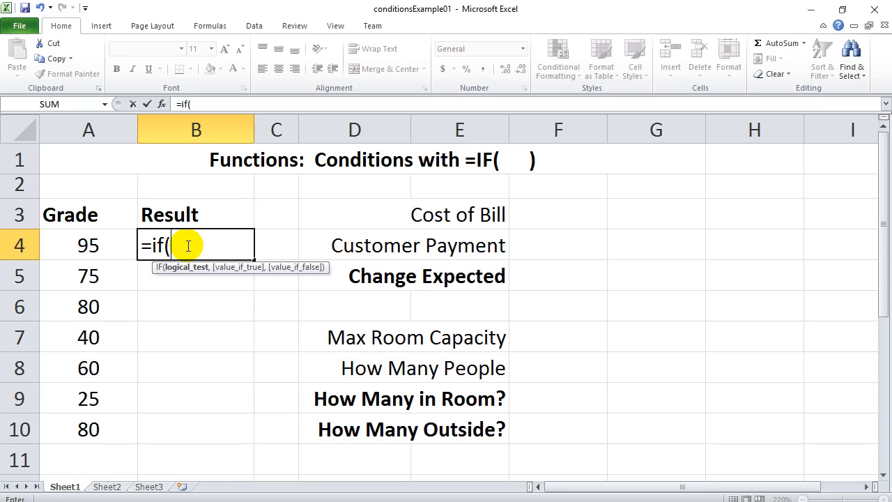
# - Complete B4 as =IF(A4>=50, "Pass", "Fail") so it shows Pass
pyautogui.write('a4')
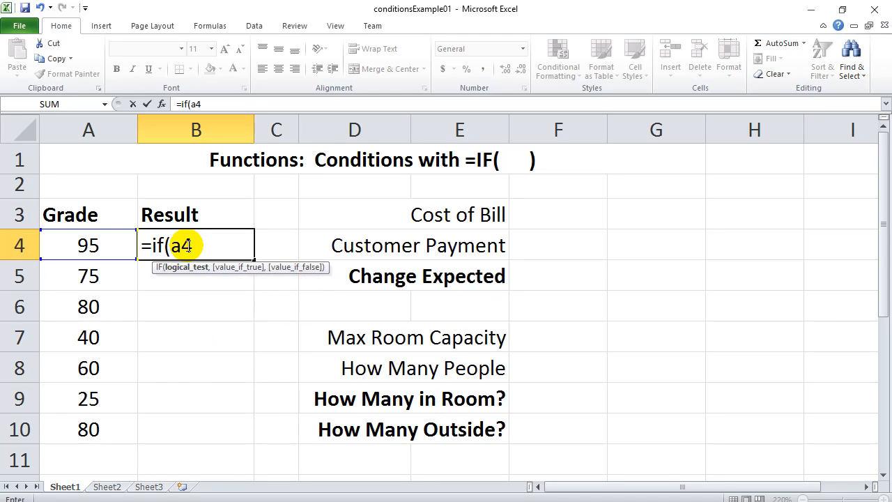
pyautogui.write('>=50')
pyautogui.write(',')
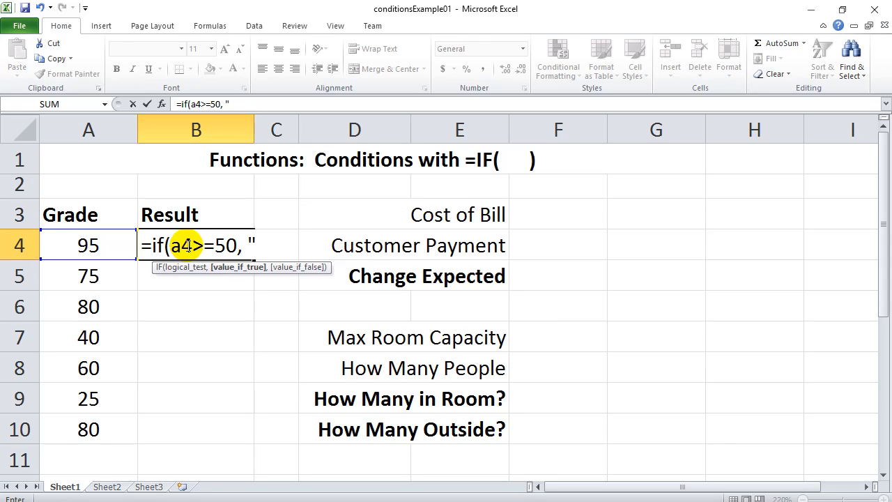
pyautogui.write(' "Pass"')
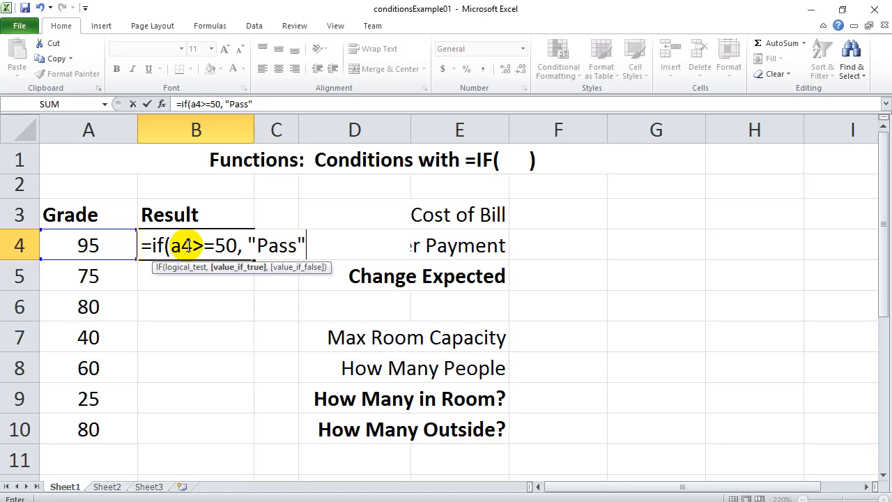
pyautogui.write(', ')
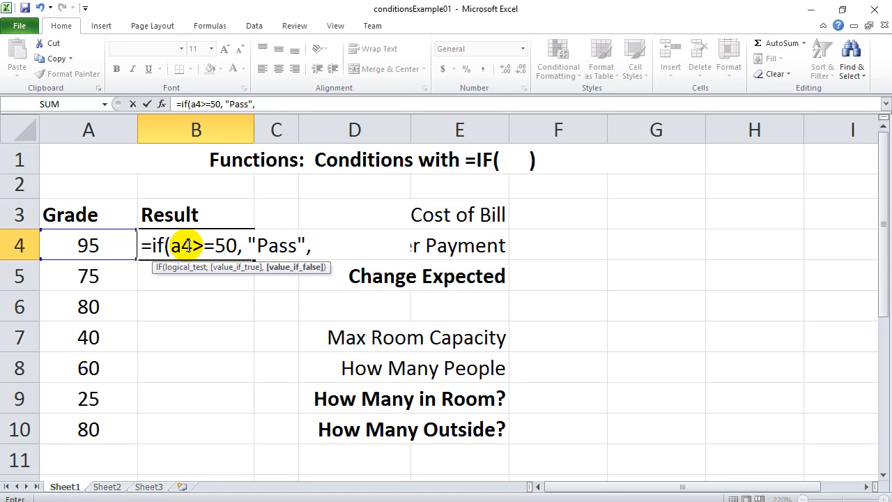
pyautogui.write('"Fail')
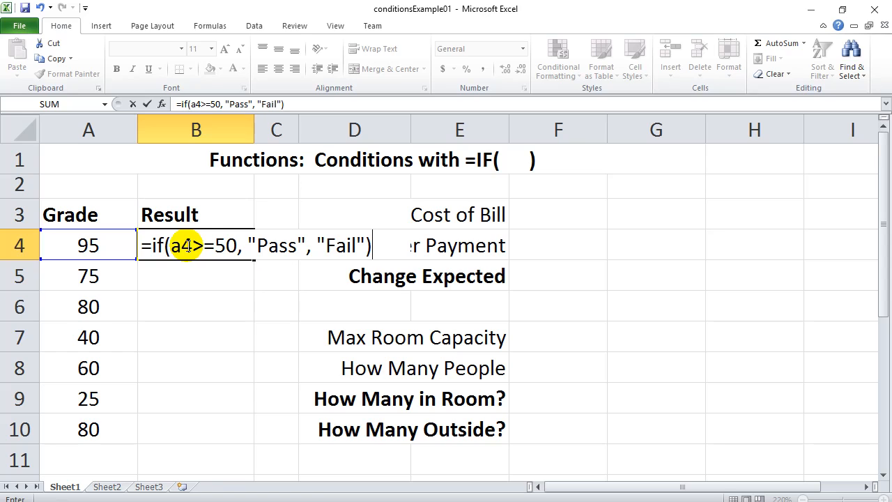
pyautogui.press('Return')
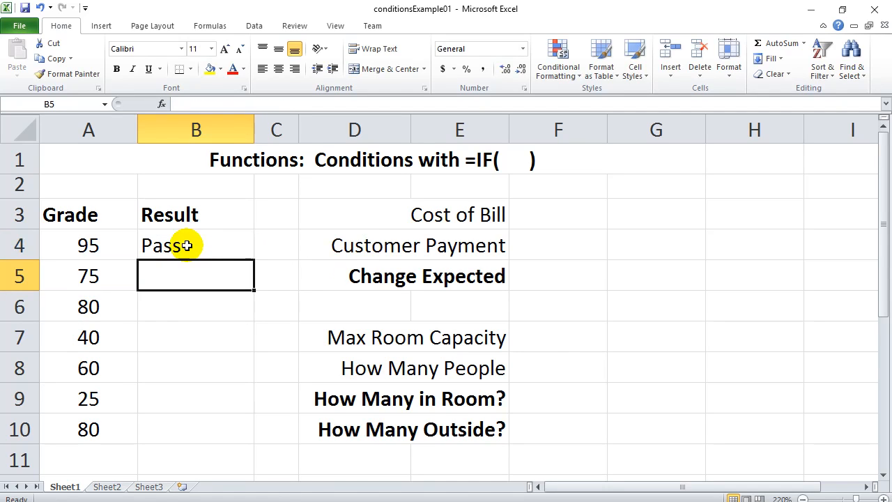
pyautogui.click(187, 245)
pyautogui.click(202, 272)
pyautogui.click(198, 312)
pyautogui.click(197, 246)
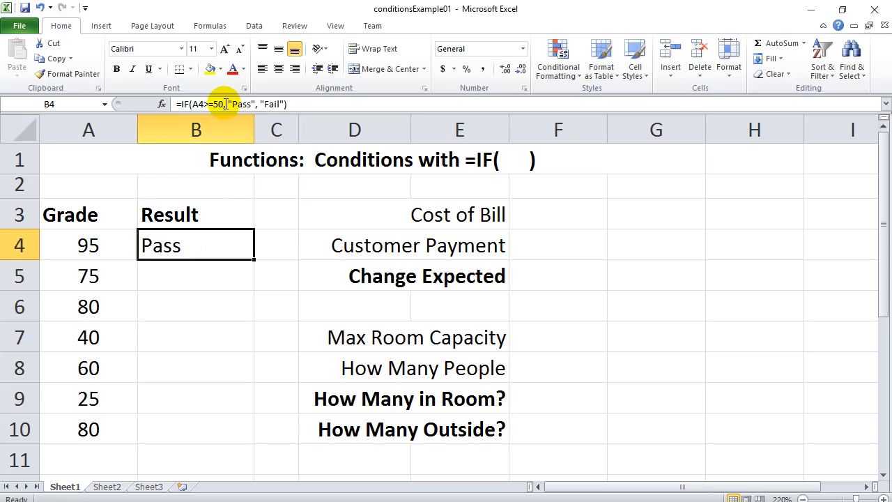
pyautogui.click(284, 104)
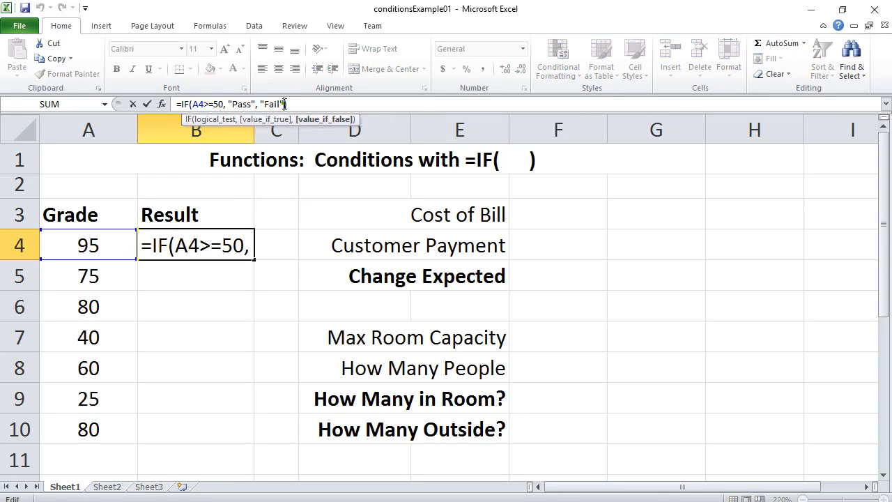
pyautogui.click(244, 104)
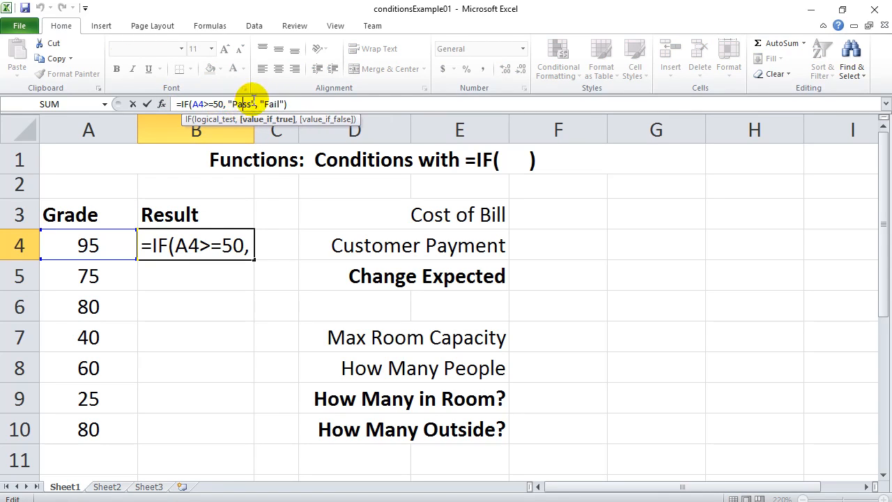
pyautogui.click(289, 103)
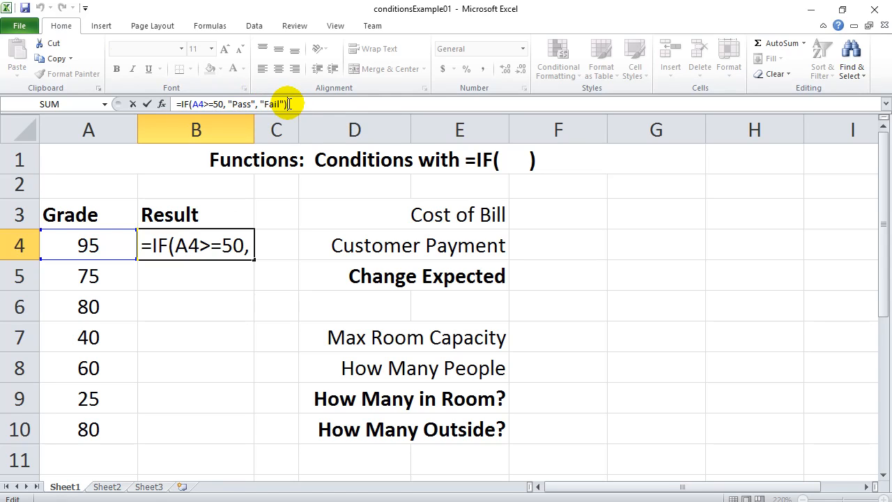
pyautogui.click(271, 247)
pyautogui.click(202, 273)
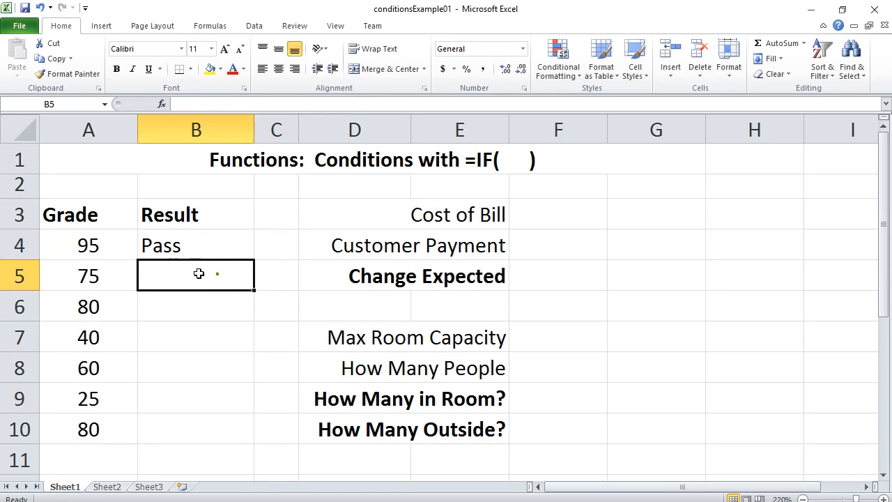
pyautogui.click(183, 249)
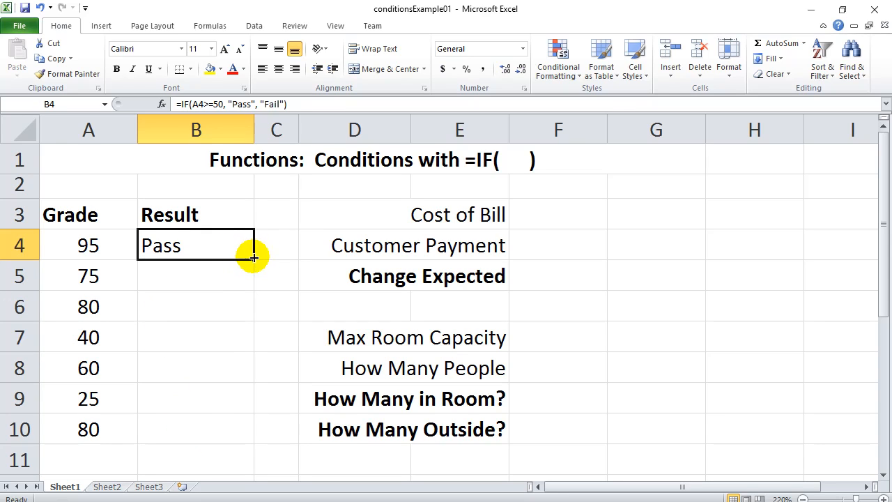
# - Fill B4's IF formula down to B10 and verify B5–B7 reference A5–A7
pyautogui.moveTo(253, 260); pyautogui.dragTo(244, 431)
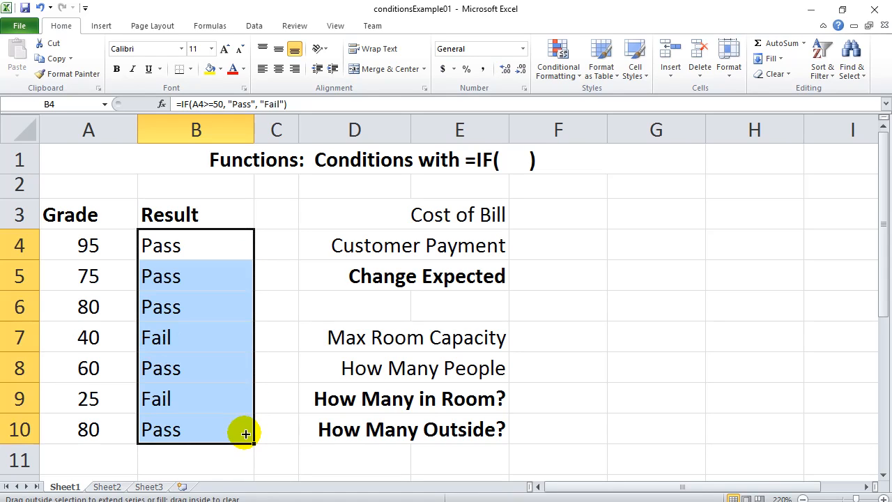
pyautogui.click(274, 275)
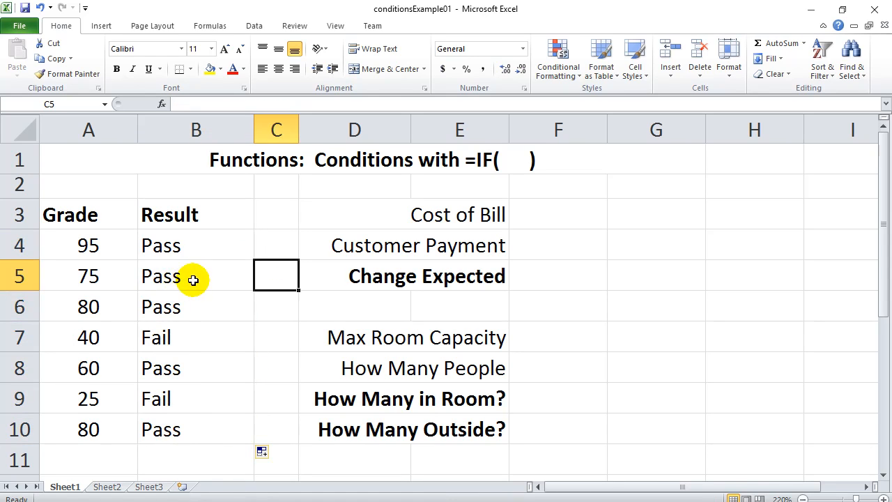
pyautogui.click(192, 278)
pyautogui.click(182, 244)
pyautogui.click(184, 278)
pyautogui.click(172, 305)
pyautogui.click(182, 339)
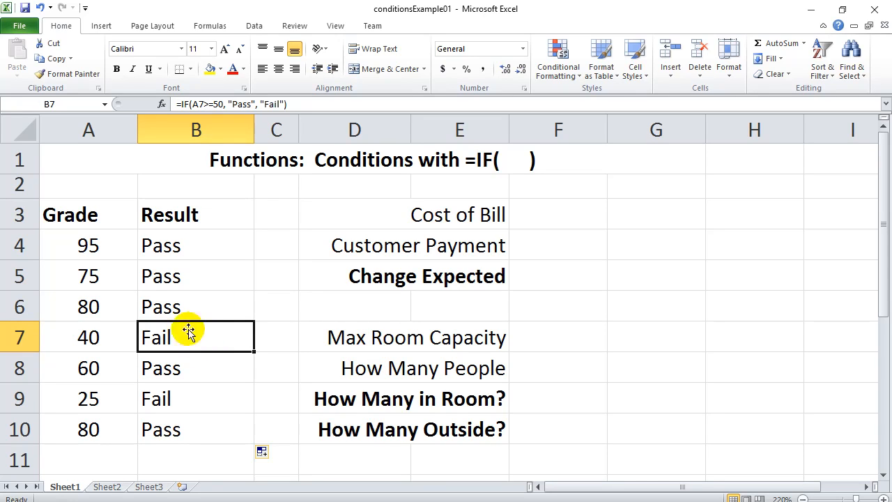
pyautogui.moveTo(225, 244); pyautogui.dragTo(212, 433)
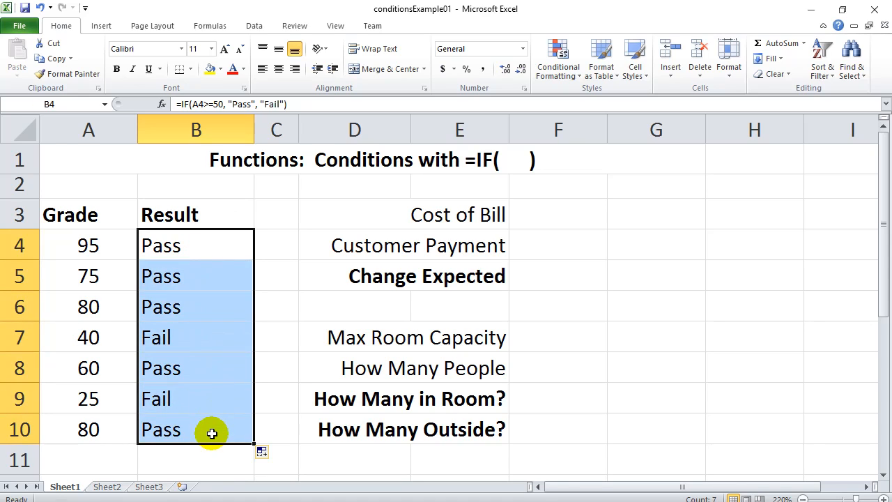